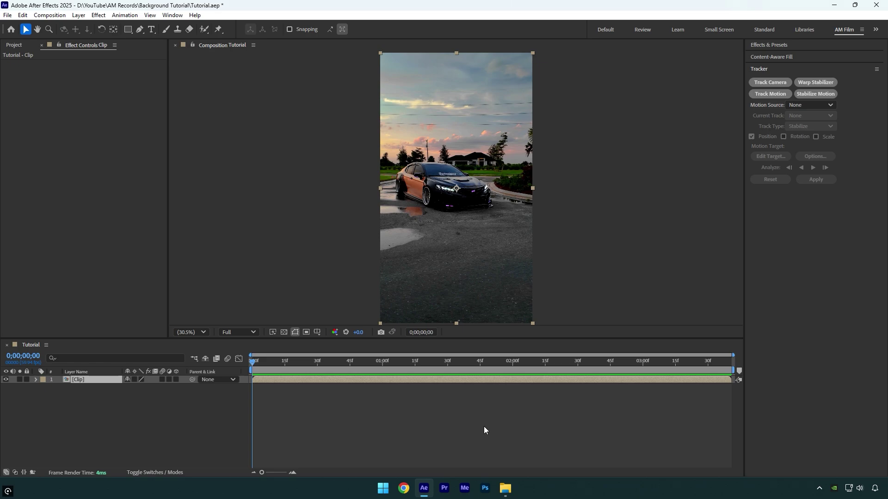
Add Skyscrapers.jpg to the composition, scale it to 24% and move it up over the sky
click(504, 487)
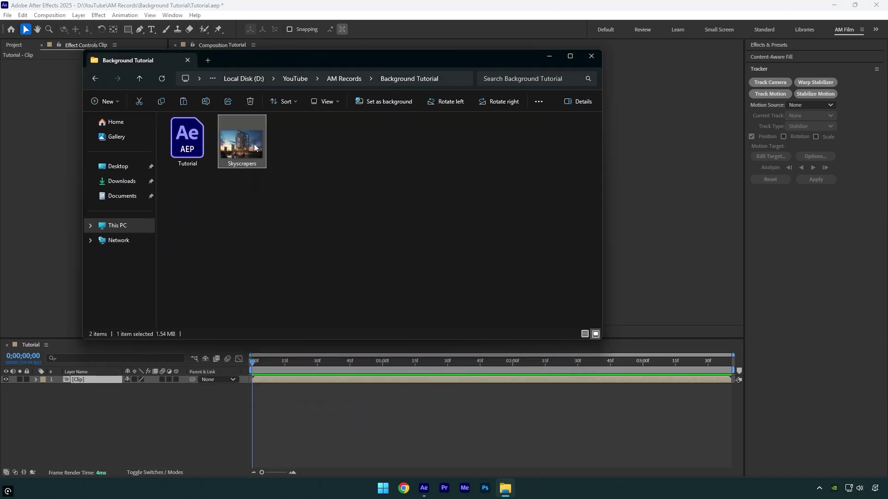
drag(254, 143, 138, 432)
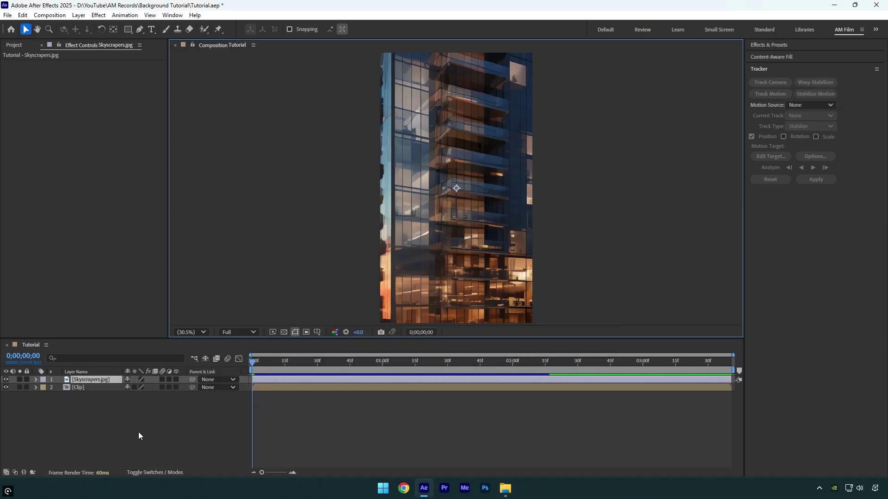
key(s)
drag(138, 388, 185, 372)
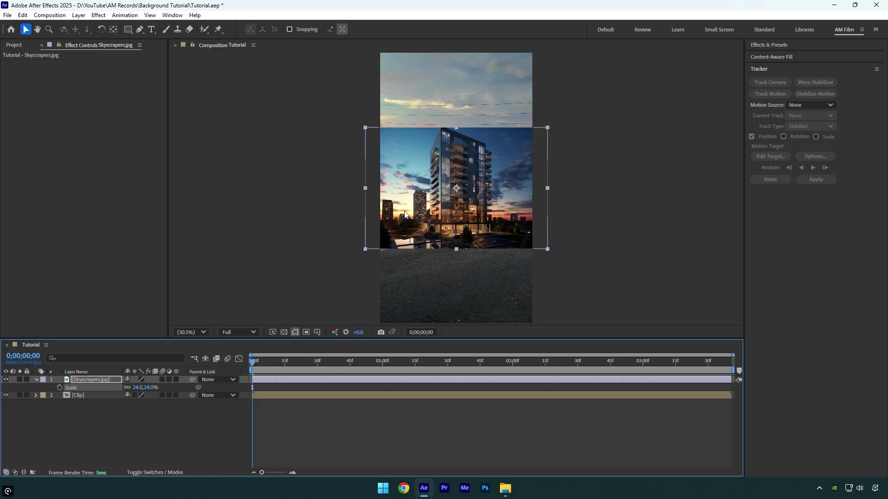
drag(419, 236, 401, 137)
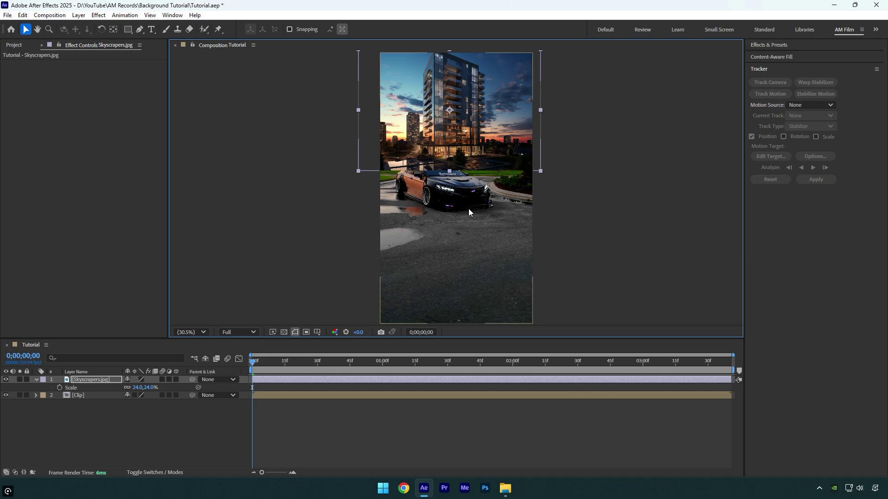
key(space)
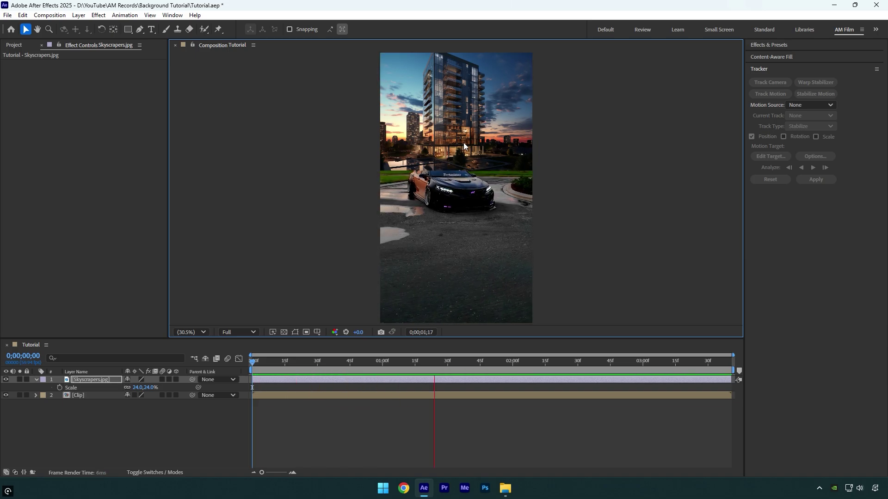
Hide the Skyscrapers layer and apply the 3D Camera Tracker to the car clip
key(space)
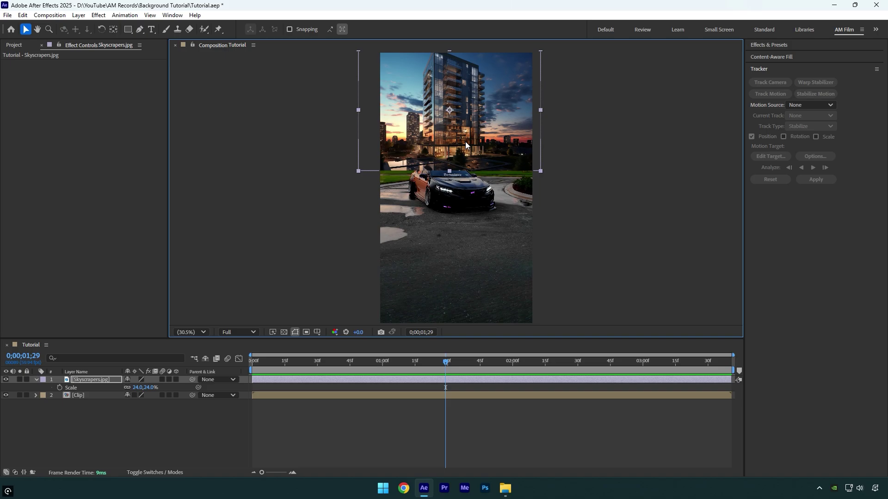
click(6, 380)
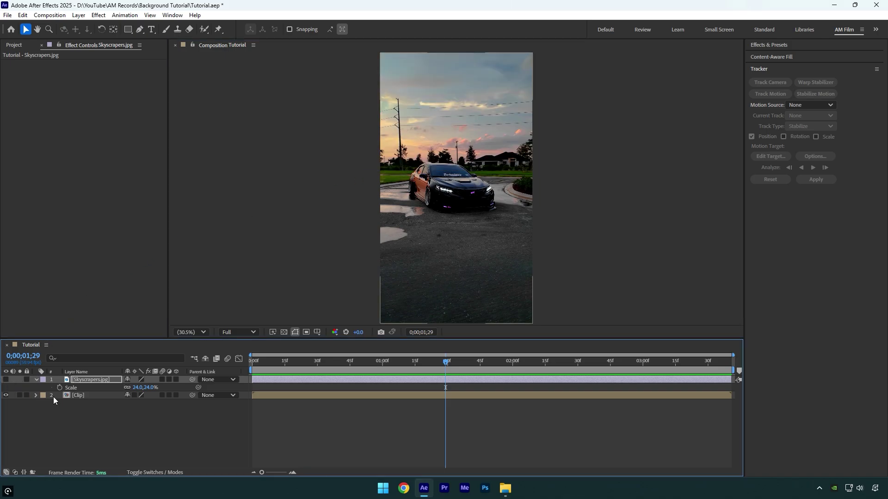
click(65, 396)
click(764, 82)
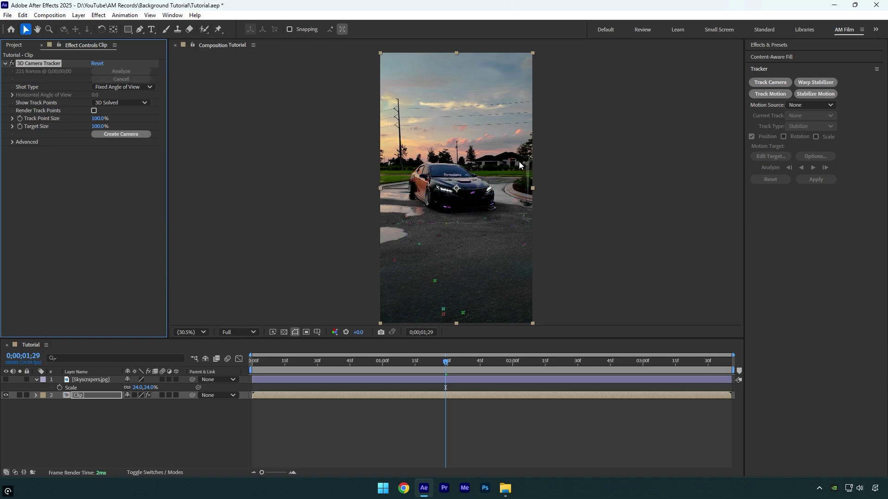
Create Track Null 1 and a 3D Tracker Camera from the solved track points
click(505, 161)
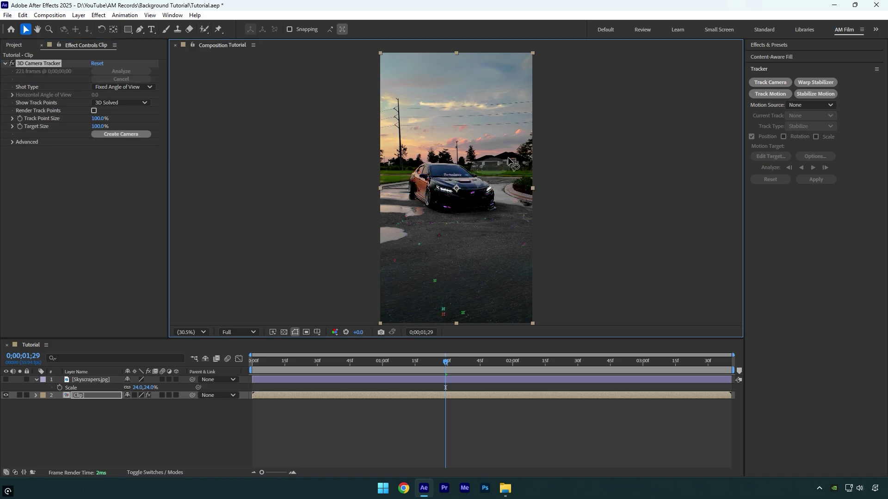
right_click(487, 170)
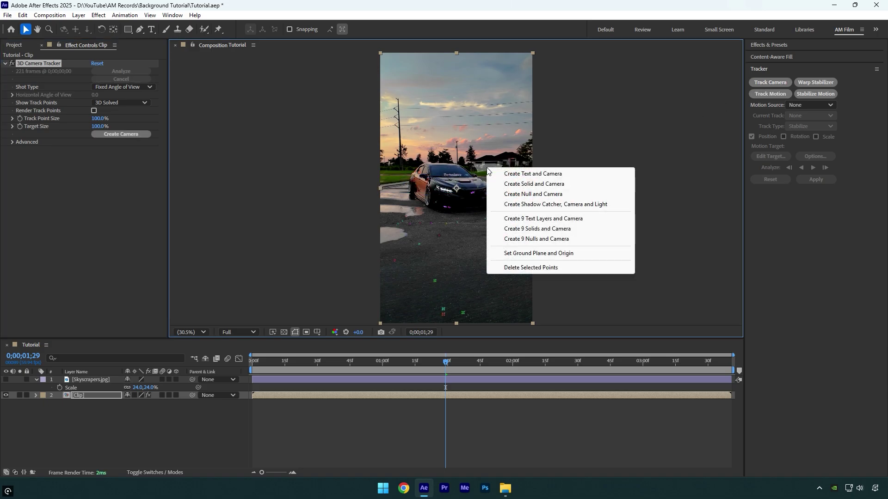
click(528, 194)
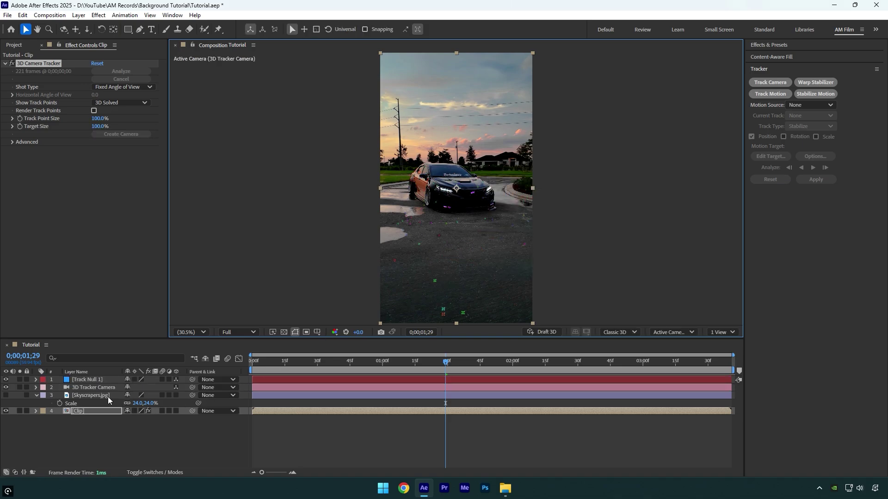
Unhide Skyscrapers, reveal Track Null 1's Position, and make Skyscrapers a 3D layer
click(82, 395)
click(6, 396)
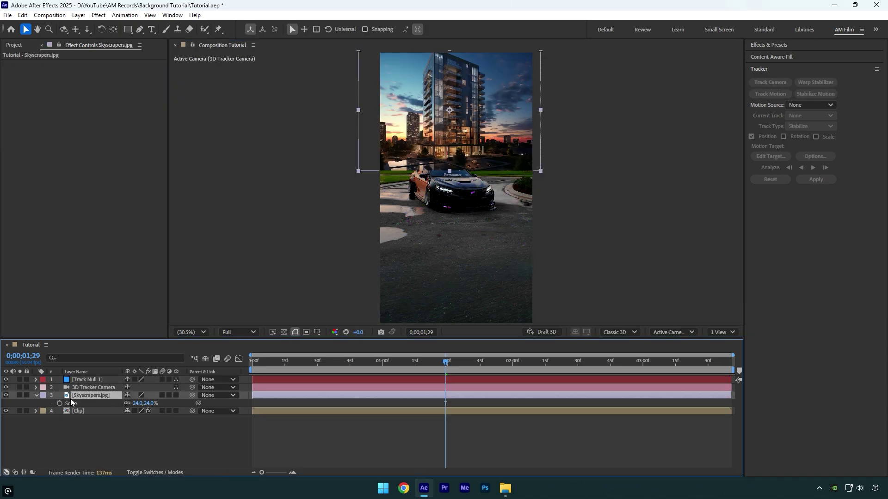
click(96, 381)
key(p)
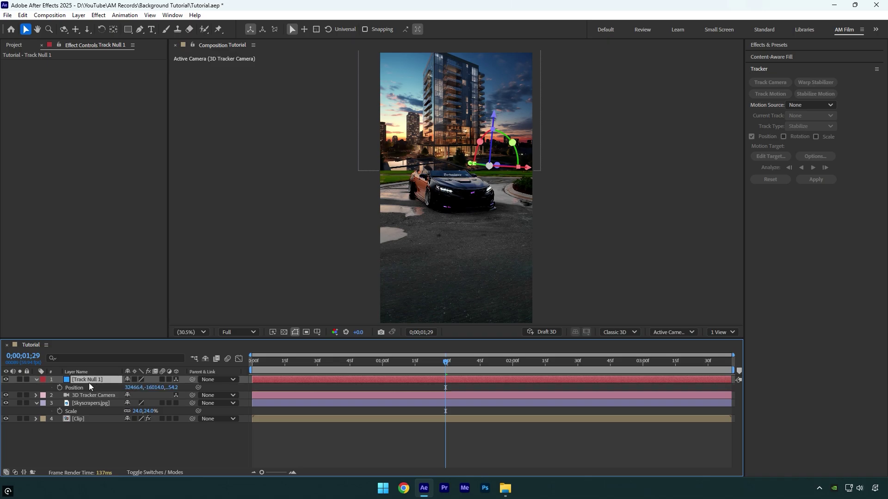
click(86, 403)
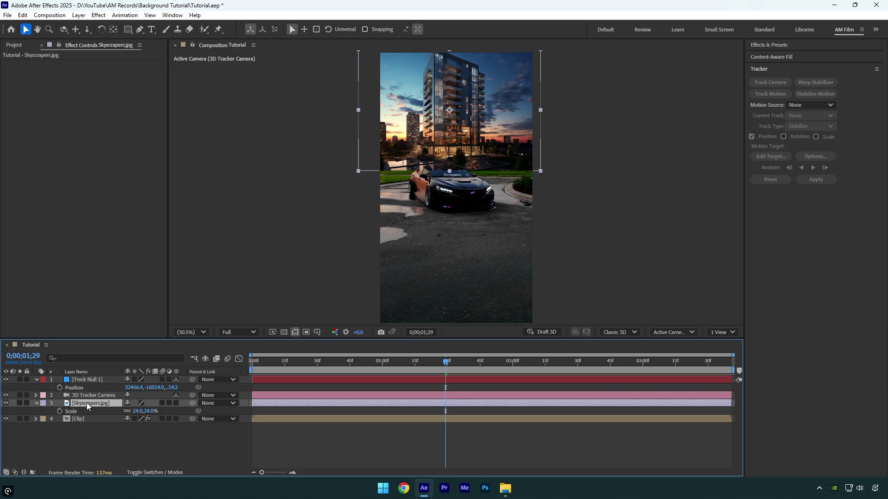
click(176, 403)
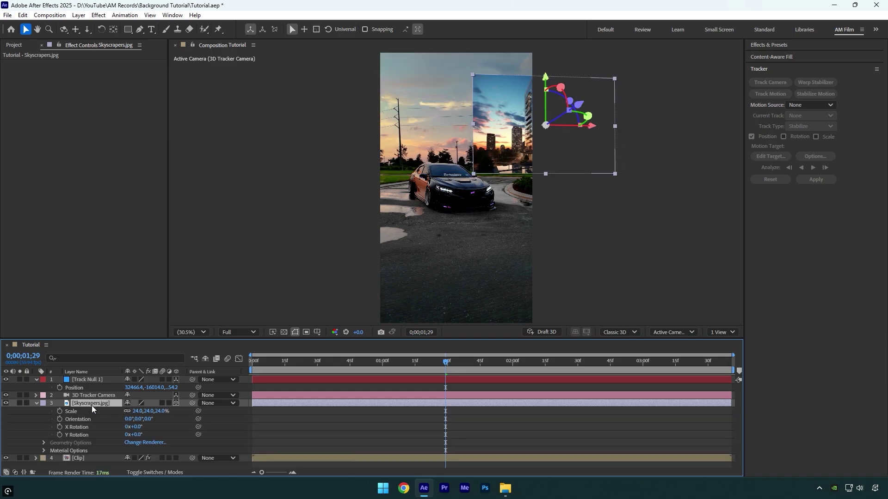
Scale the 3D Skyscrapers layer up to about 2914%, move it above the car, and preview
key(s)
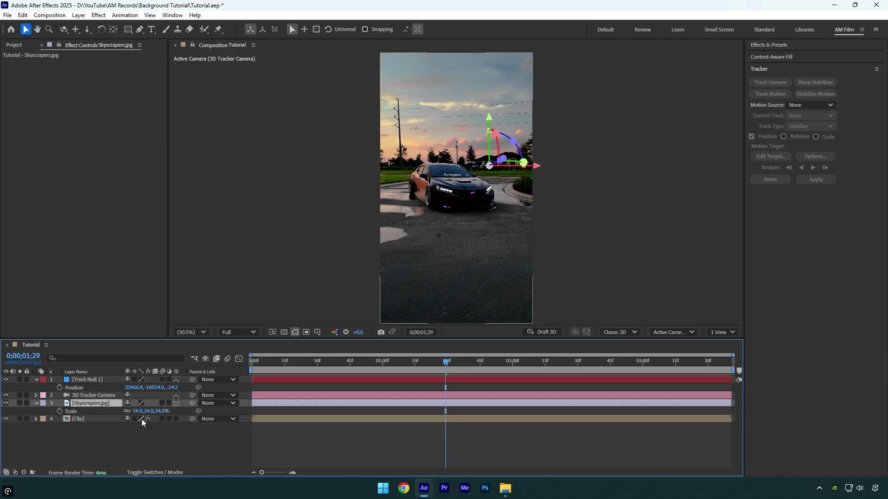
drag(138, 411, 335, 414)
drag(462, 228, 433, 169)
key(space)
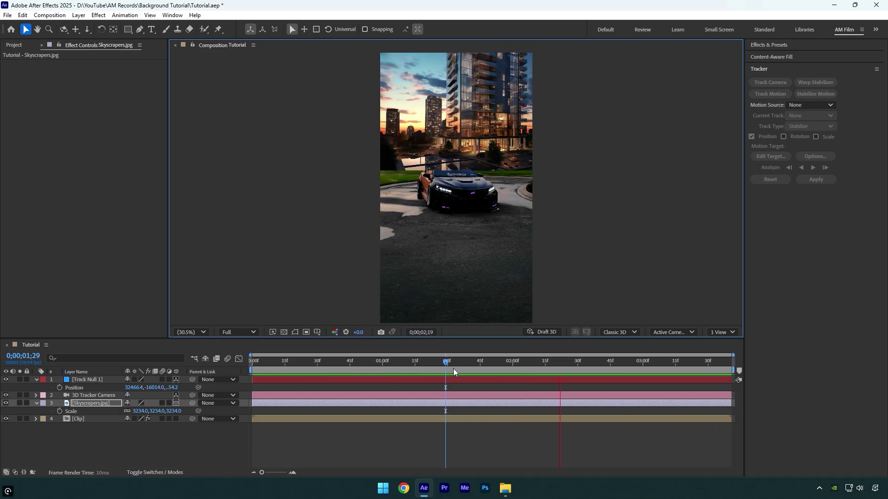
Refine the skyscrapers to 3769.5% scale, shifted slightly left and up, checking across the clip
click(676, 355)
drag(675, 354, 731, 344)
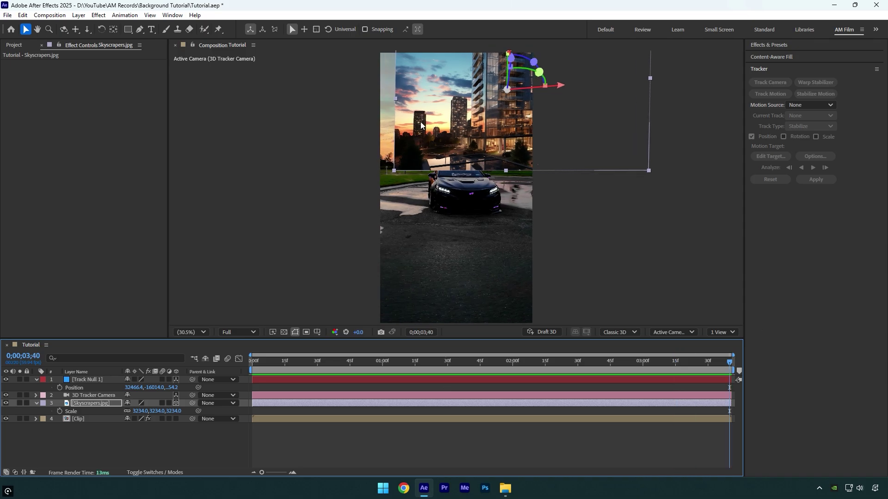
drag(397, 99, 378, 100)
drag(482, 113, 455, 106)
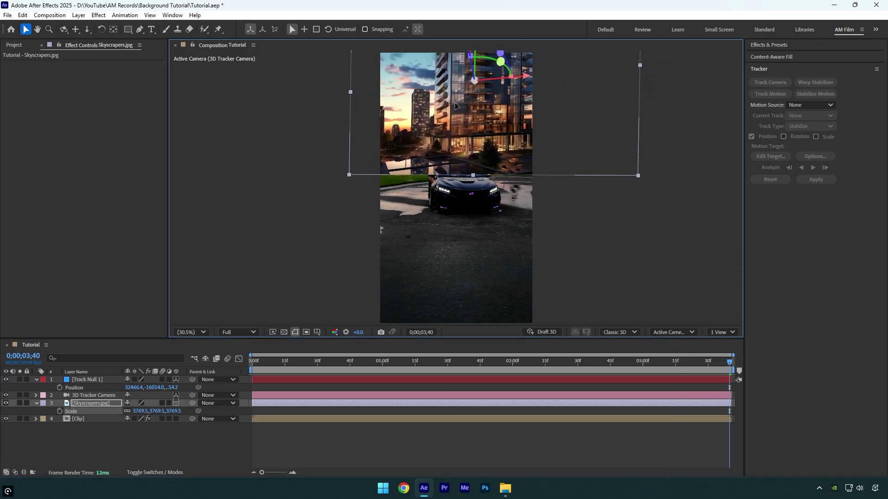
drag(667, 364, 201, 358)
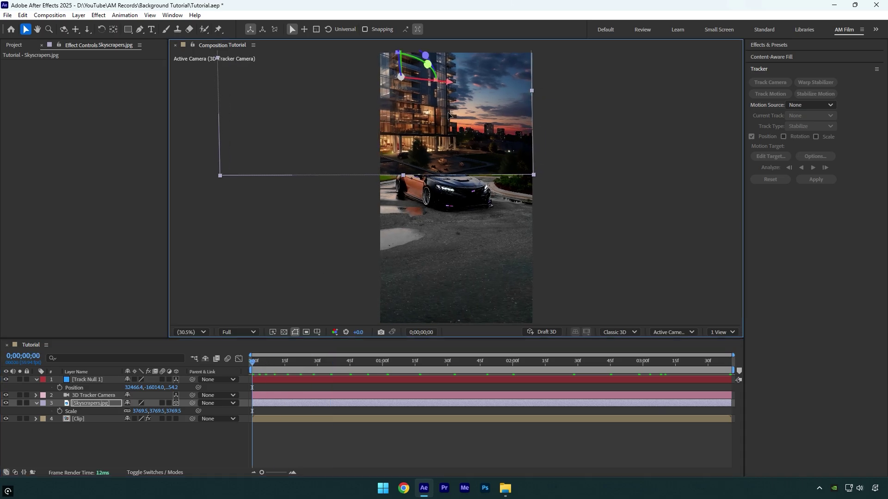
mouse_move(264, 365)
mouse_down()
mouse_move(718, 365)
mouse_move(253, 363)
mouse_up()
key(space)
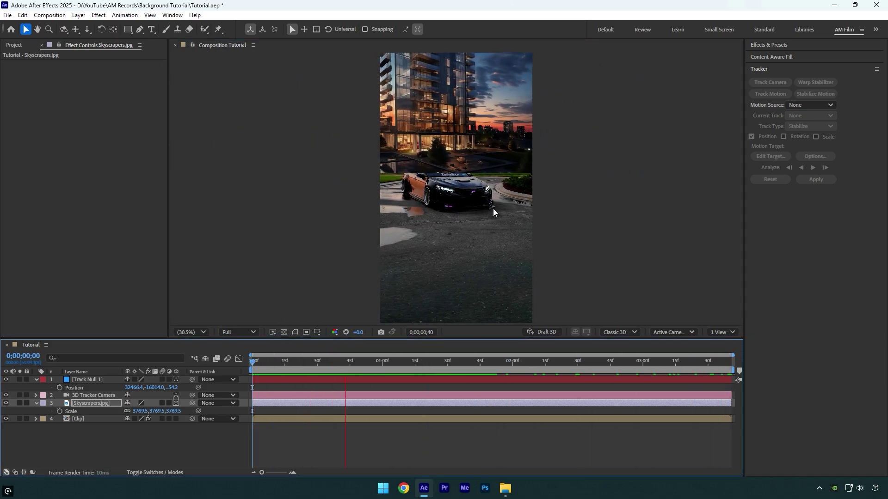
Duplicate the car clip layer and move the copy to the top of the stack
click(296, 363)
drag(284, 366, 211, 357)
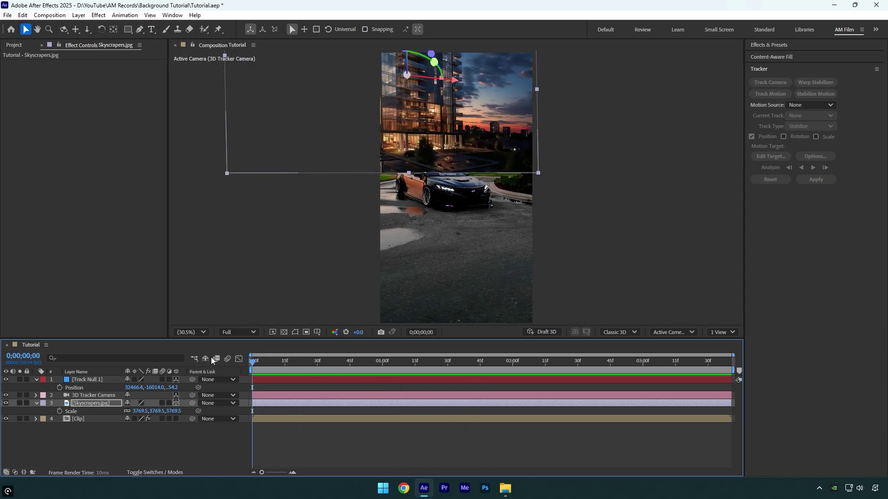
click(78, 418)
key(ctrl+d)
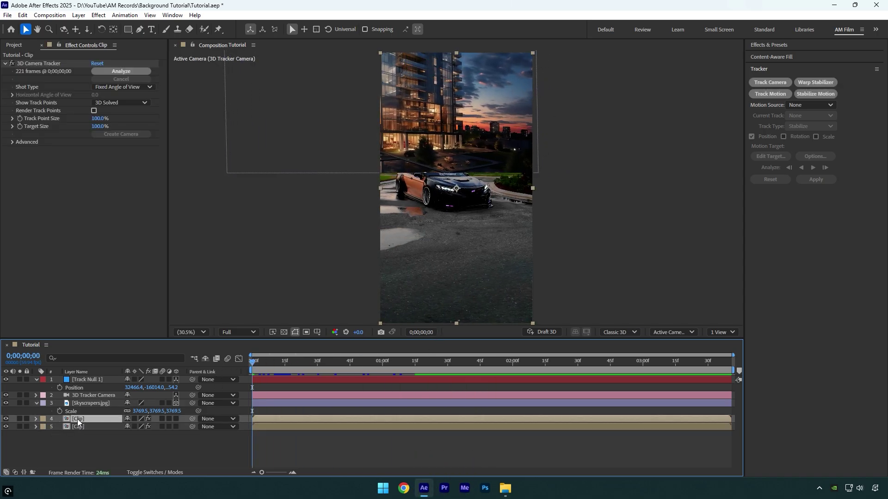
drag(86, 419, 80, 378)
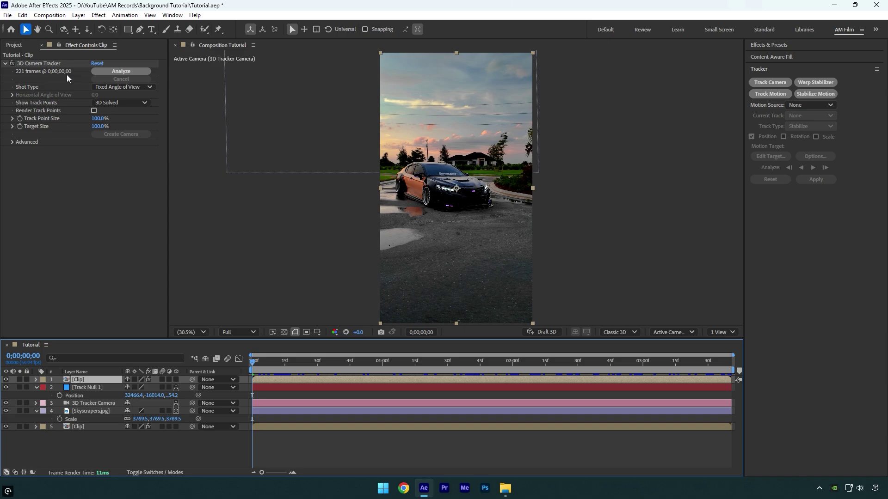
Delete the 3D Camera Tracker effect from the duplicate top clip
click(48, 66)
key(Delete)
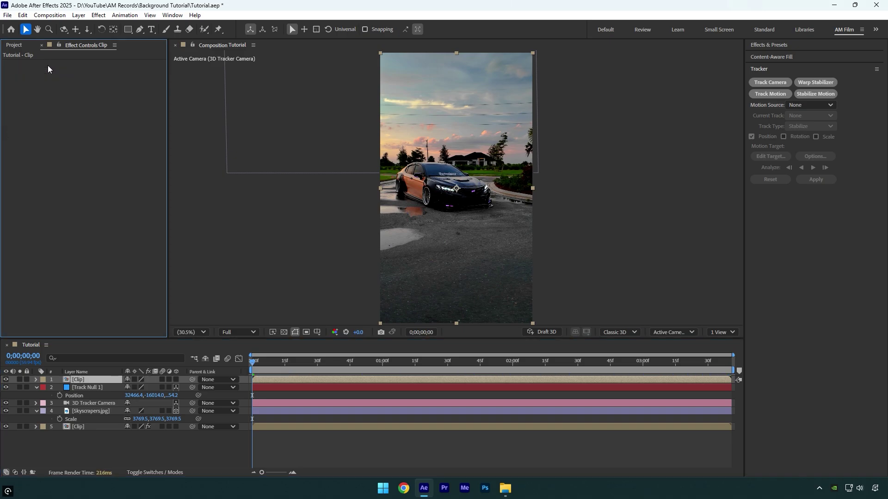
click(203, 30)
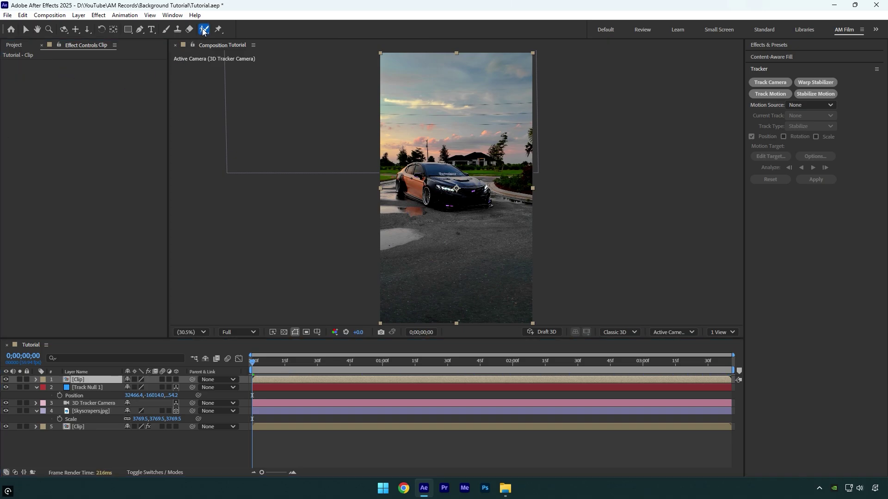
click(252, 365)
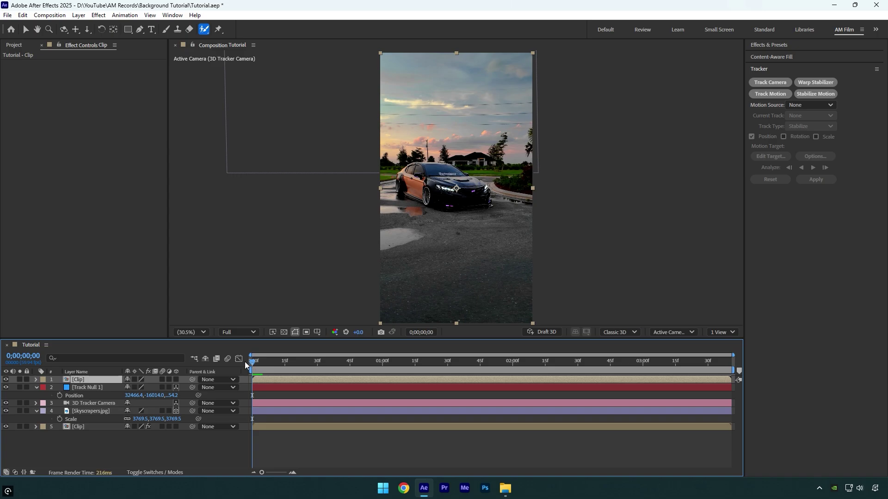
In the top clip's Layer view, paint Roto Brush strokes over the whole car
double_click(425, 185)
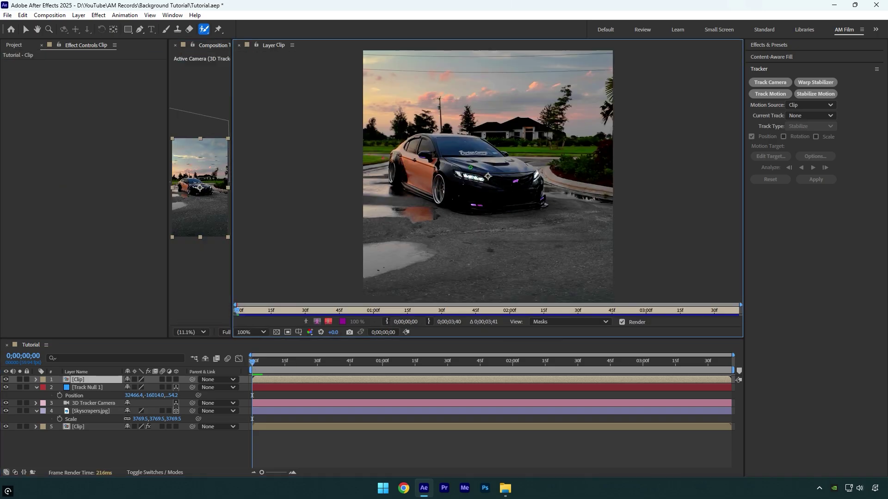
drag(361, 140, 333, 153)
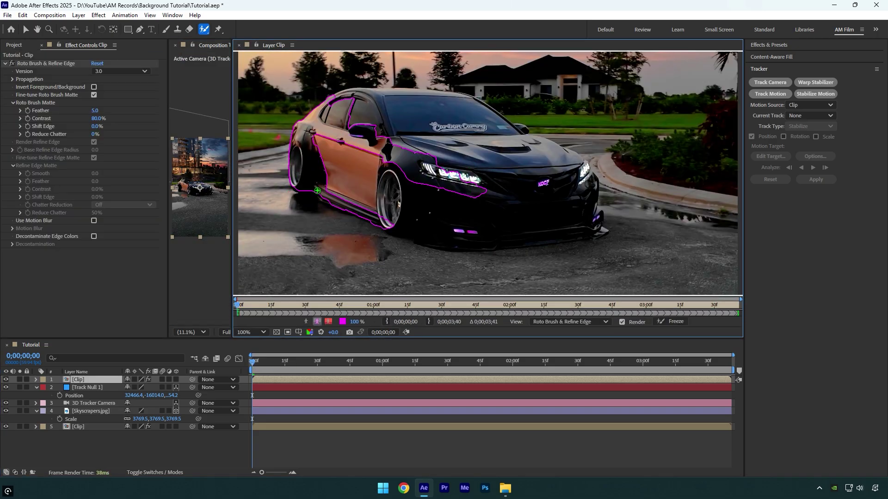
scroll(507, 148, up, 2)
drag(409, 165, 507, 148)
scroll(507, 148, up, 10)
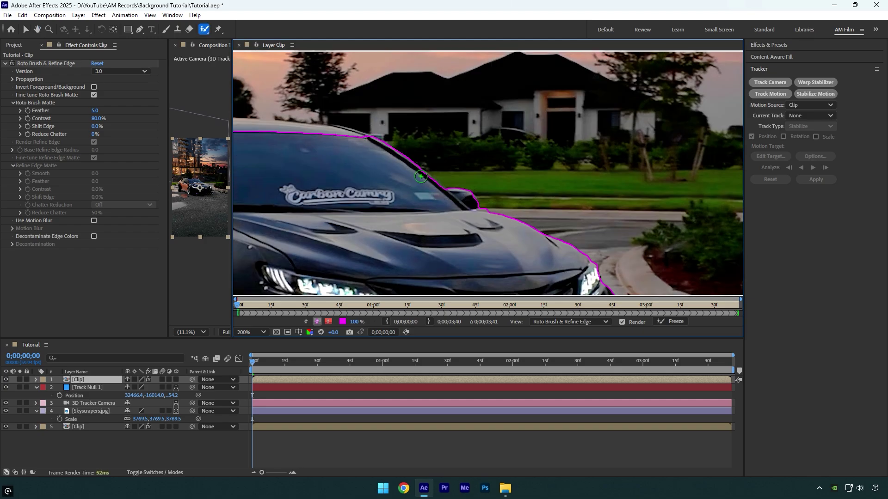
drag(492, 241, 480, 185)
scroll(479, 185, down, 2)
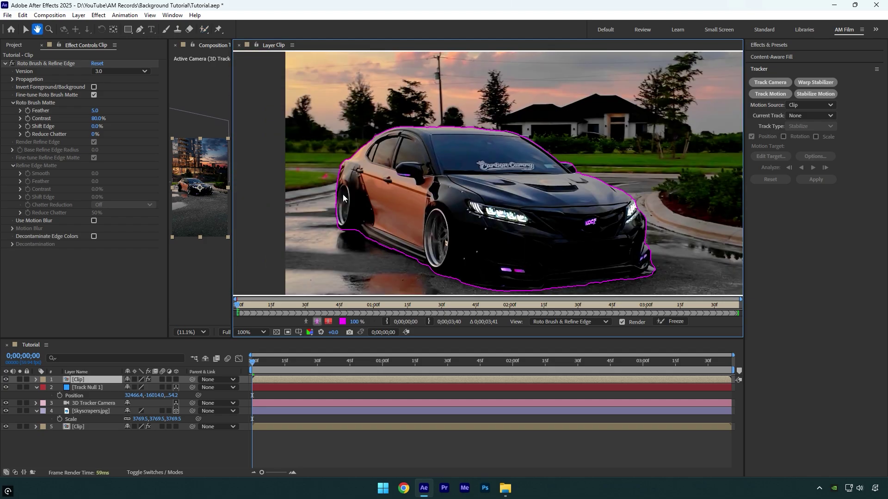
Set matte Feather 10 and Reduce Chatter 100%, freeze it, and check the composite at 0;00;02;28
key(v)
click(95, 111)
text(10)
key(Return)
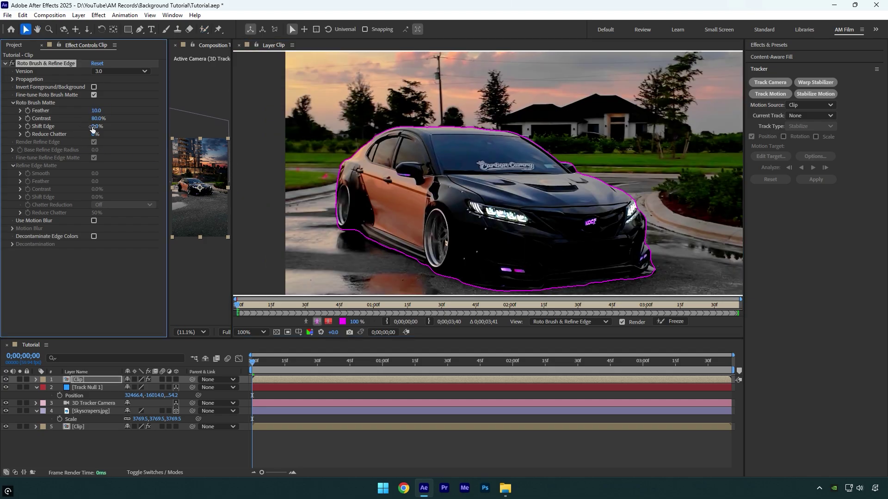
drag(94, 134, 157, 137)
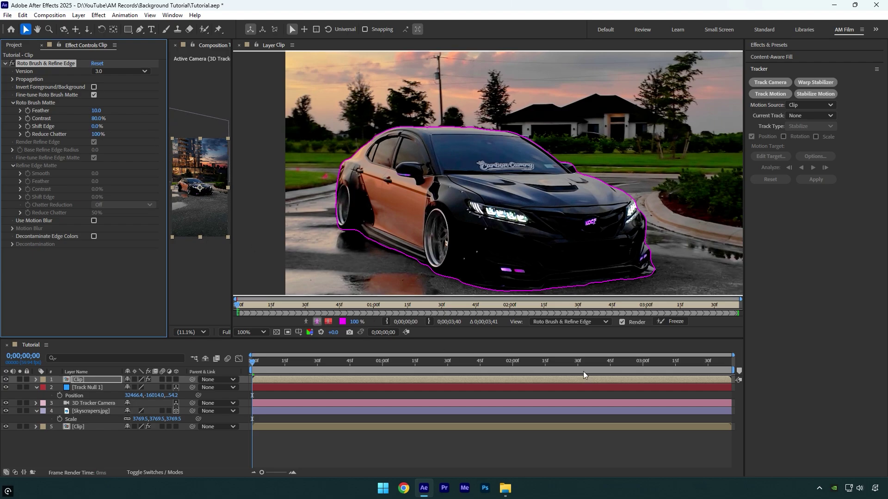
click(665, 323)
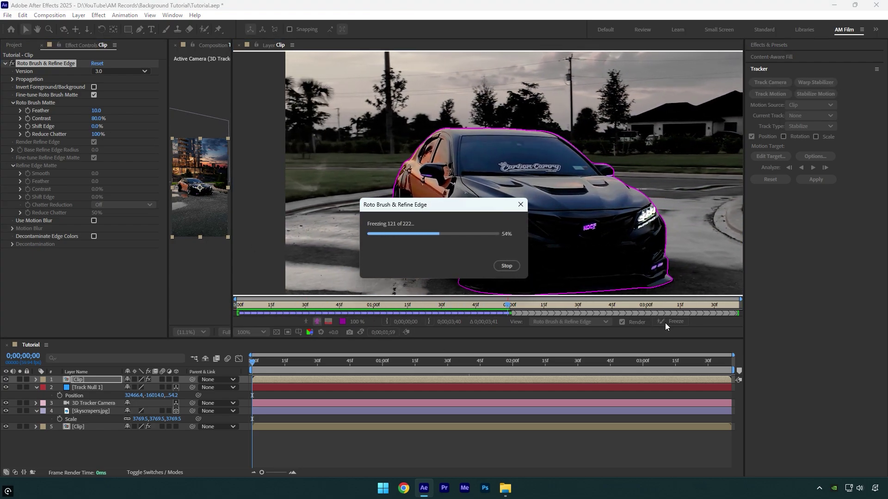
click(239, 45)
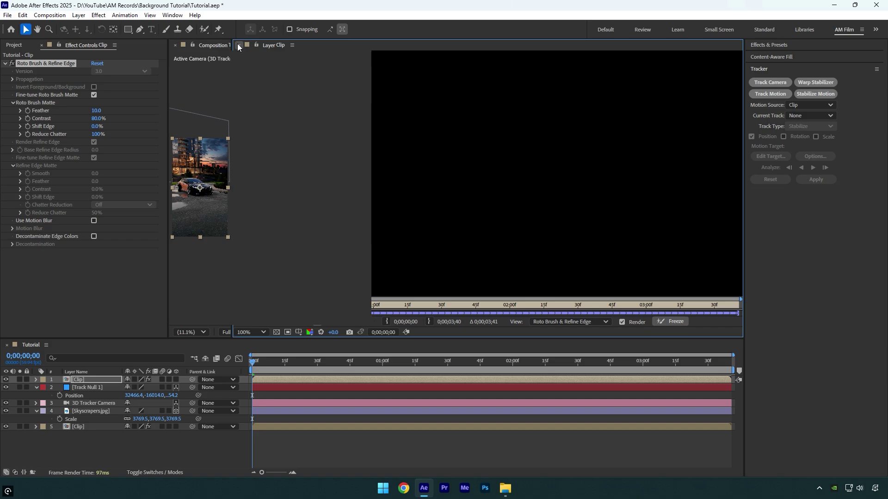
drag(296, 363, 573, 362)
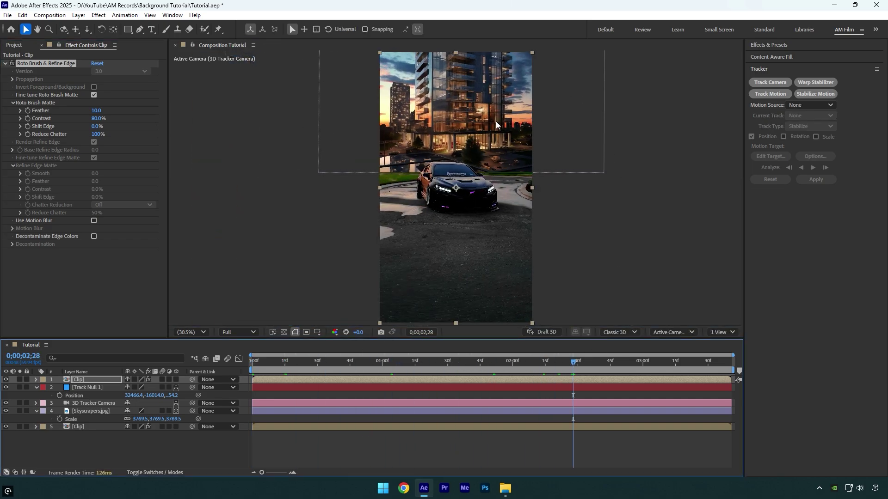
scroll(425, 152, up, 5)
drag(346, 228, 350, 233)
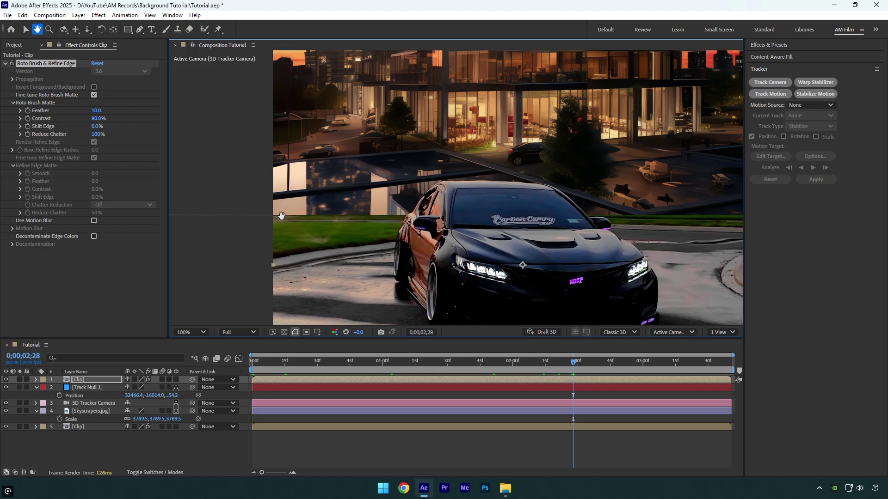
drag(734, 209, 585, 211)
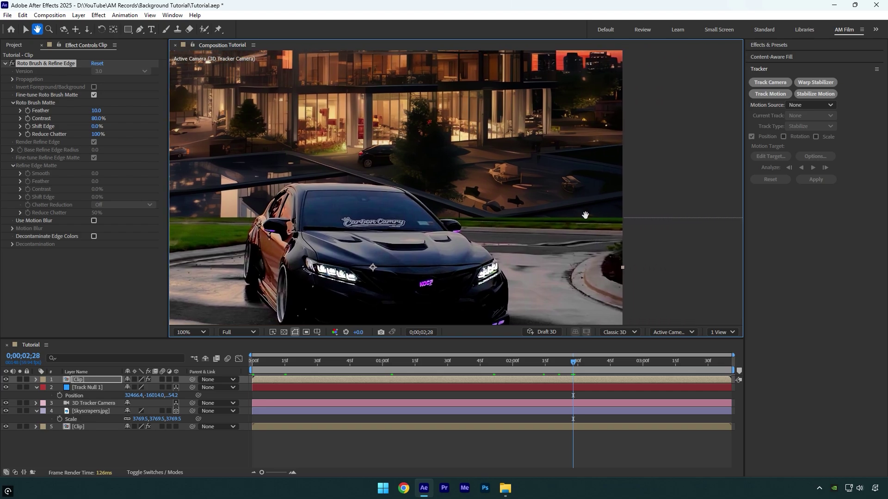
click(191, 332)
click(213, 160)
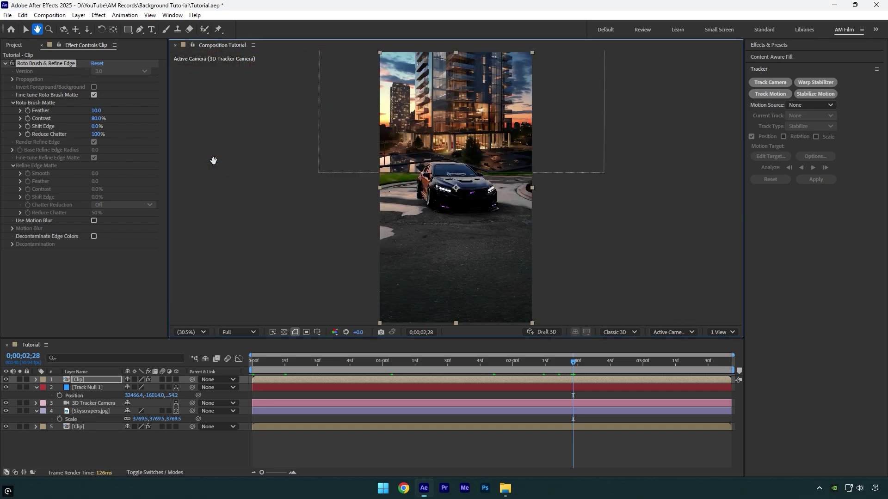
key(v)
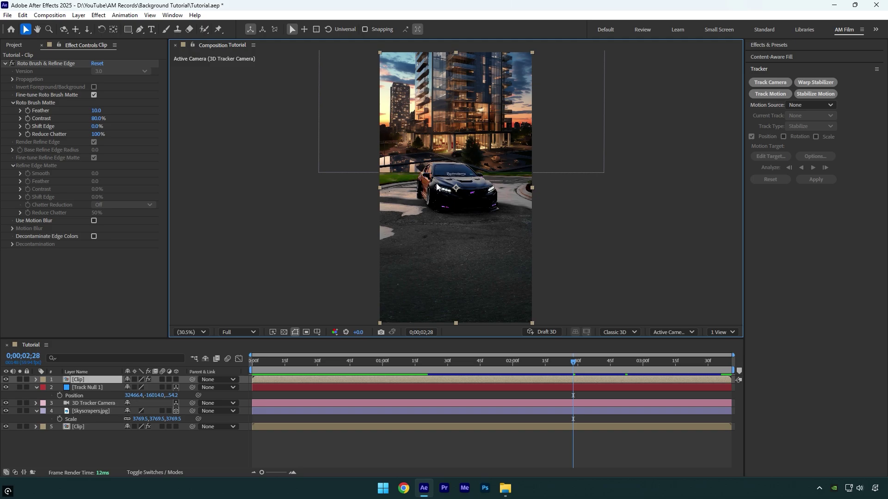
Create a new solid named Mask with width and height of 2500 px
right_click(220, 411)
mouse_move(187, 328)
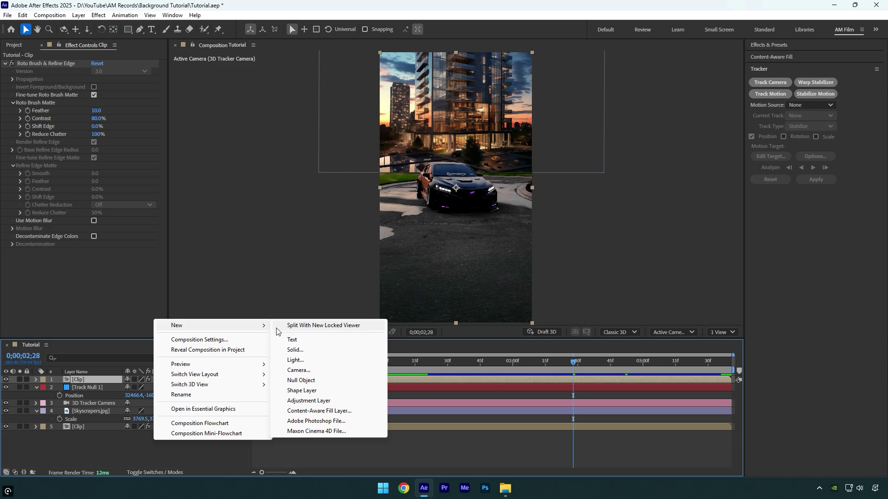
click(291, 350)
text(Mask)
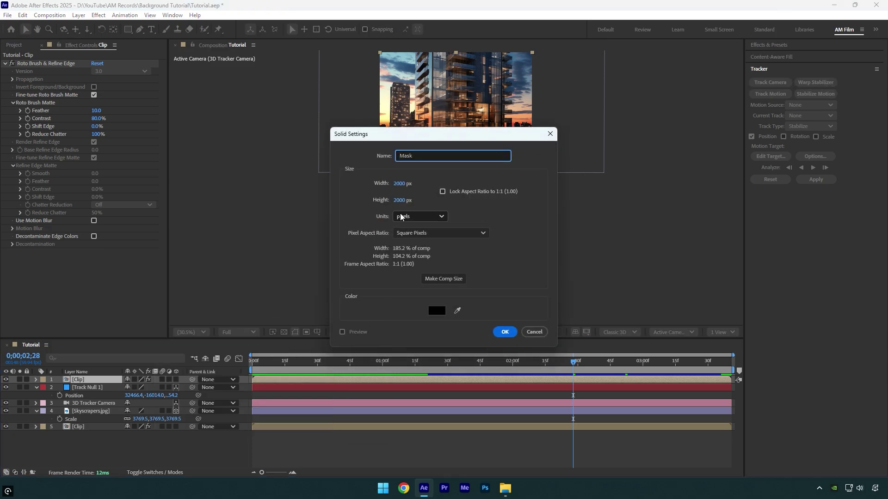
click(403, 184)
text(2500)
key(Tab)
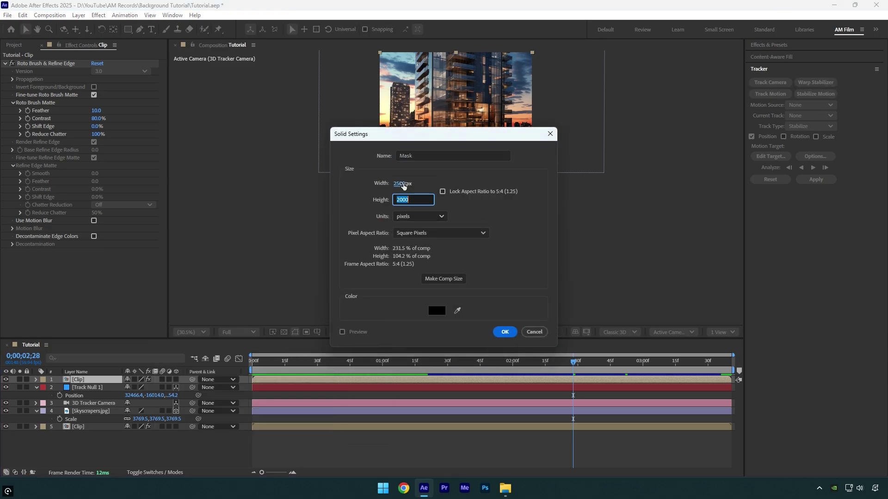
text(2500)
click(506, 332)
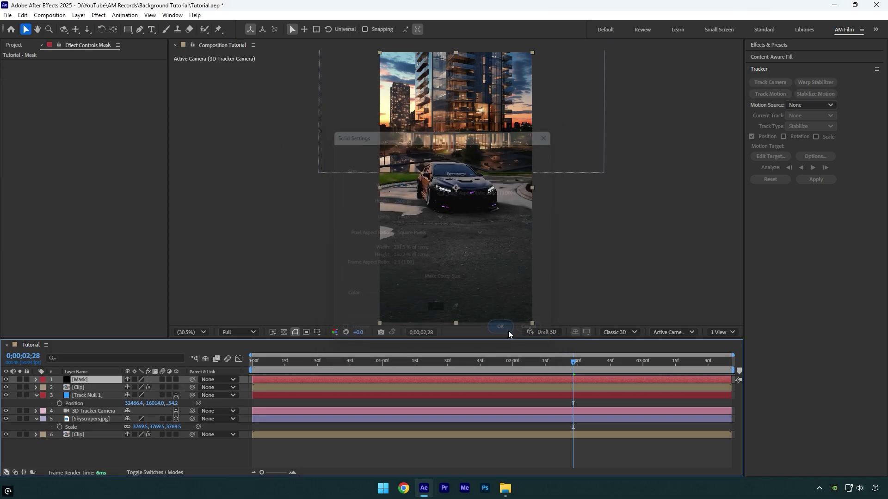
Move Mask below Skyscrapers.jpg and set Skyscrapers.jpg's Track Matte to 5. Mask
drag(91, 379, 85, 423)
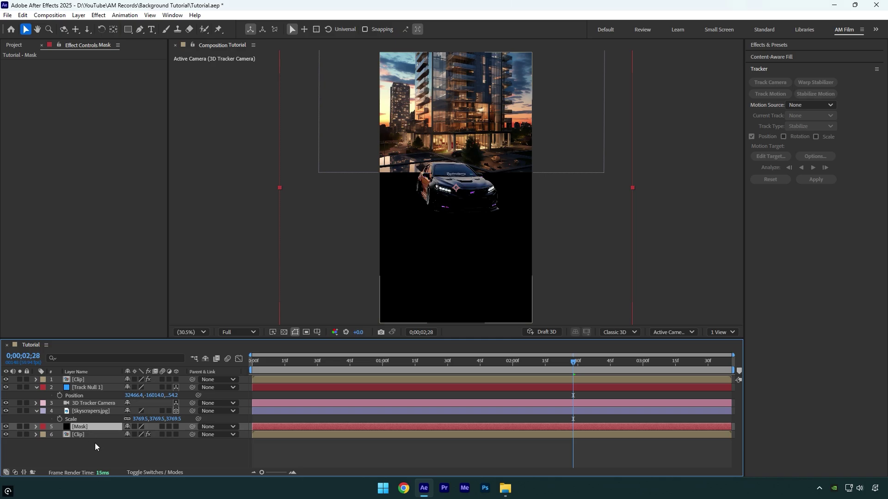
click(149, 474)
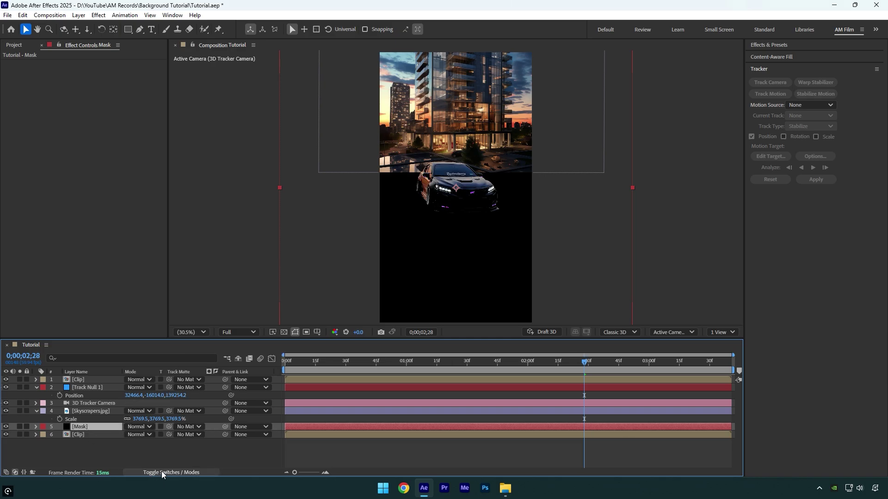
click(190, 412)
click(212, 392)
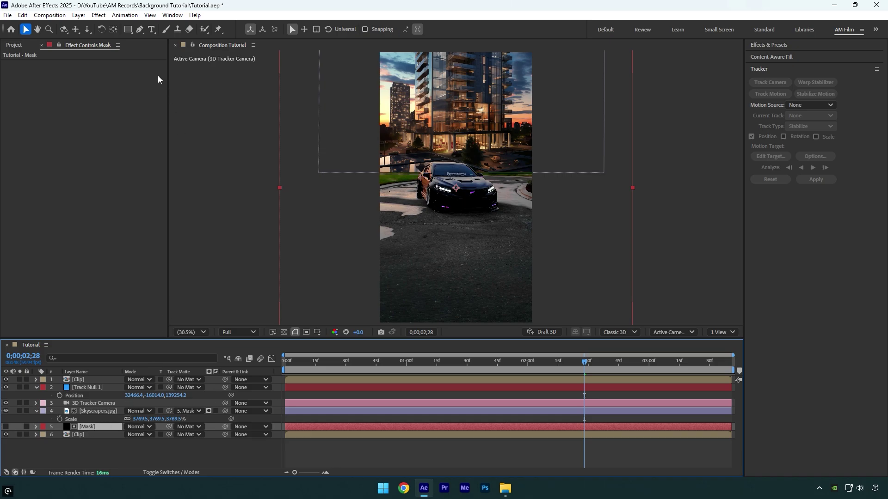
Add a full-size rectangular mask to the Mask solid, shift it down, and select its bottom points
double_click(129, 28)
key(comma)
key(comma)
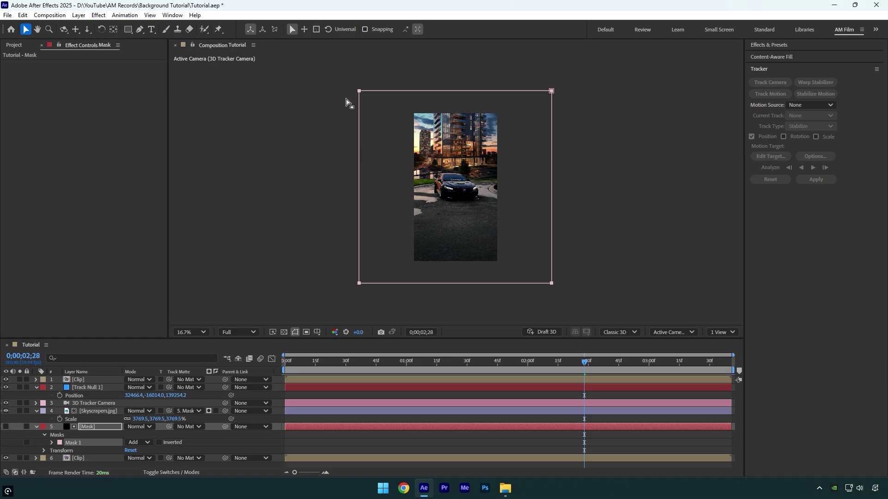
drag(361, 95, 387, 128)
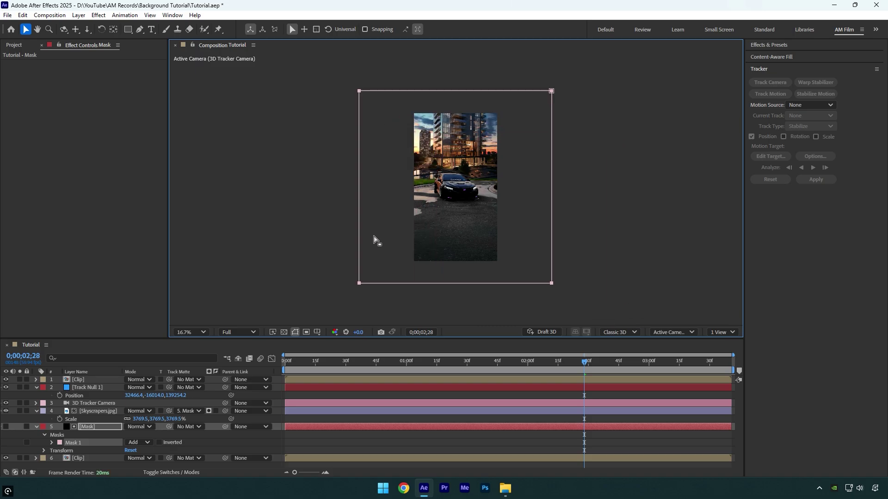
drag(334, 268, 554, 181)
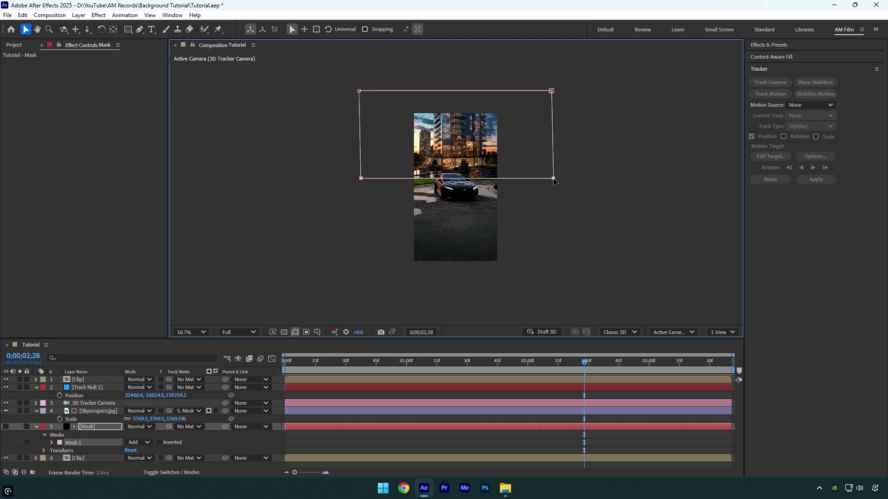
Pull a mask corner far out past the right edge of the composition
scroll(468, 180, up, 2)
scroll(468, 181, up, 3)
key(h)
drag(314, 176, 595, 250)
key(v)
drag(173, 212, 354, 214)
Adjust the outer mask corner inward, then zoom out to 50% centred on the car
key(h)
drag(653, 243, 260, 246)
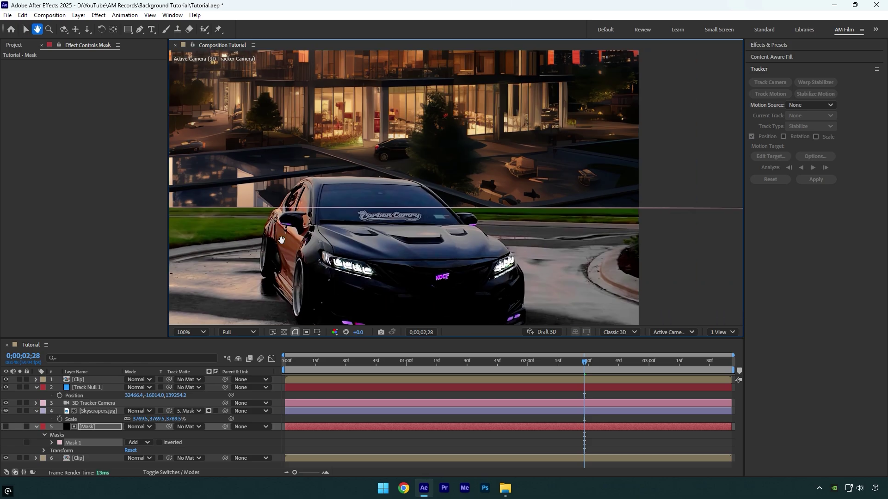
drag(530, 241, 384, 248)
drag(491, 248, 434, 244)
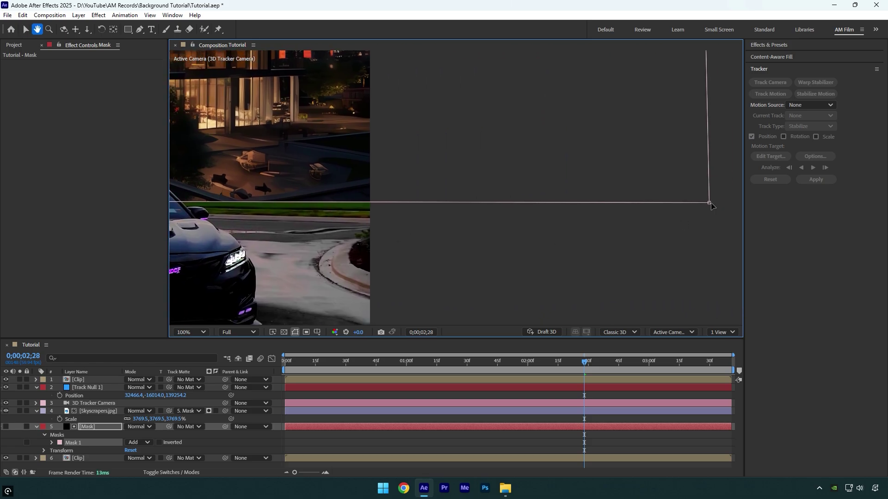
key(v)
drag(711, 206, 636, 211)
key(comma)
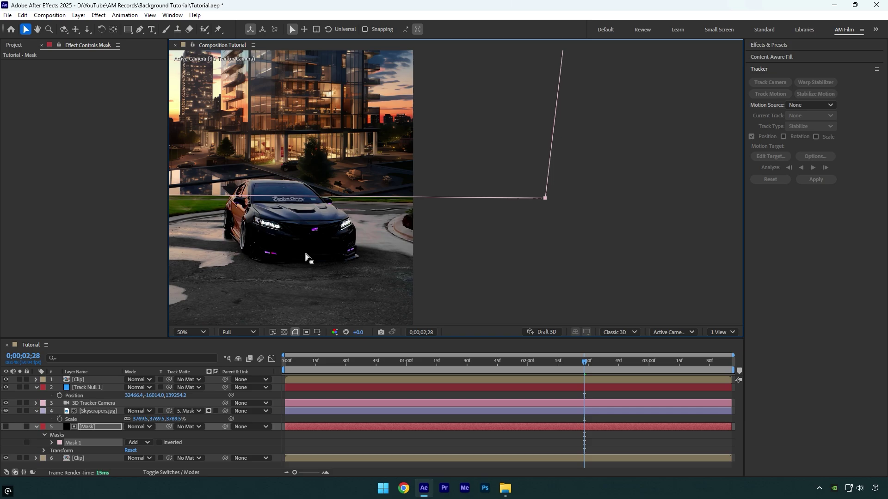
key(h)
drag(306, 225, 464, 238)
Give Mask 1 a 30 px feather and -14 px expansion, fit the viewer, and preview
key(v)
click(51, 442)
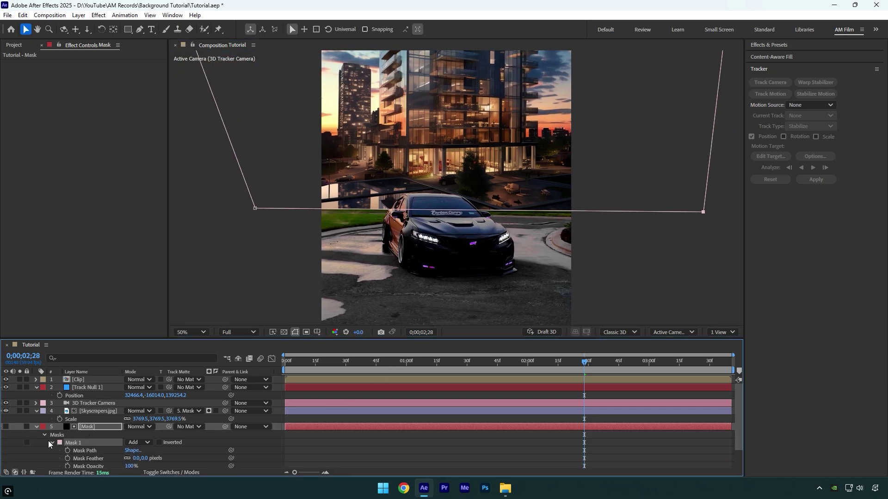
drag(137, 458, 145, 457)
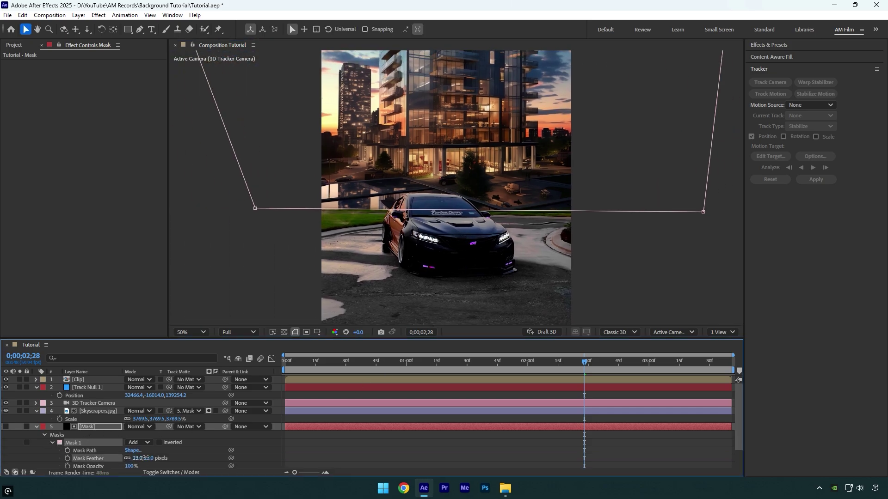
scroll(99, 458, down, 1)
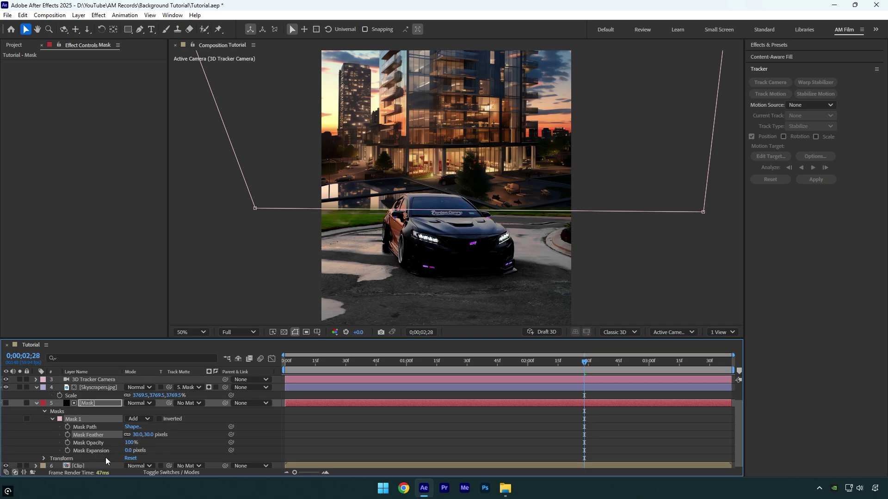
drag(127, 451, 120, 450)
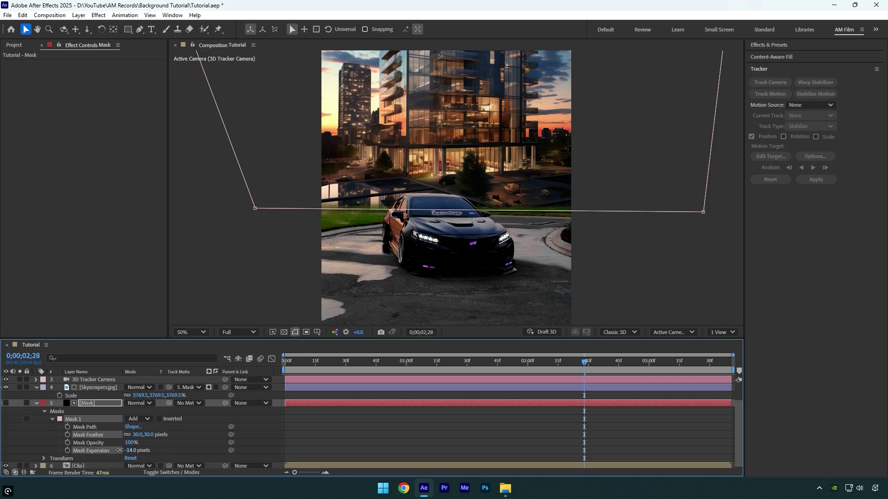
click(196, 332)
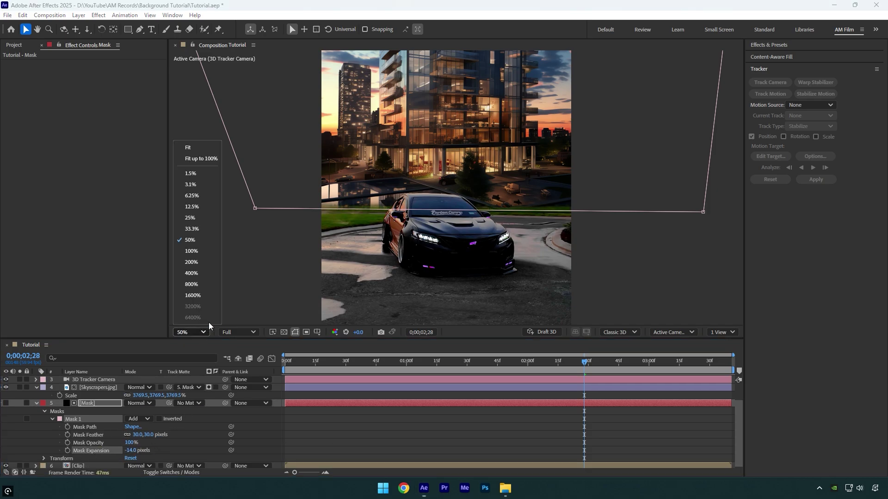
click(210, 161)
key(space)
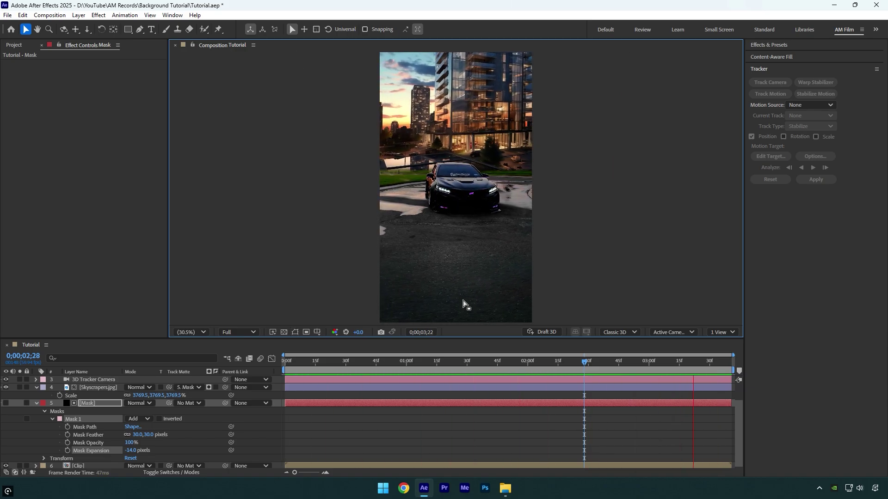
key(space)
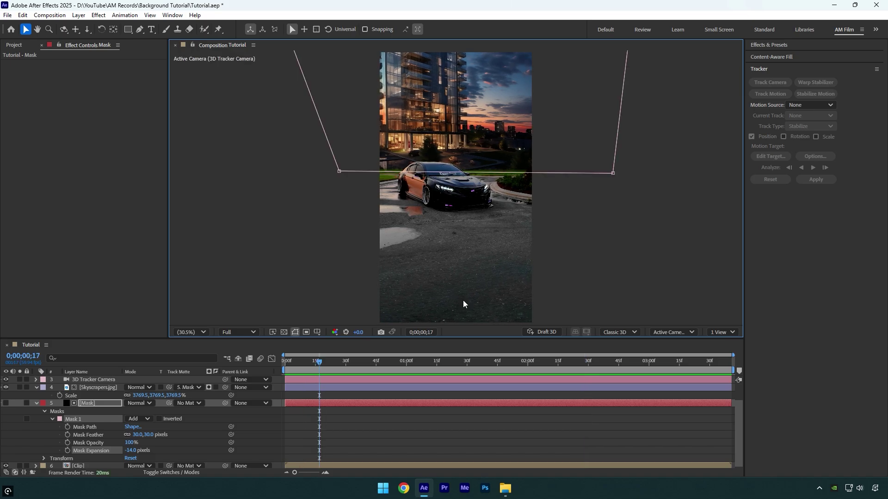
click(102, 387)
scroll(409, 231, down, 2)
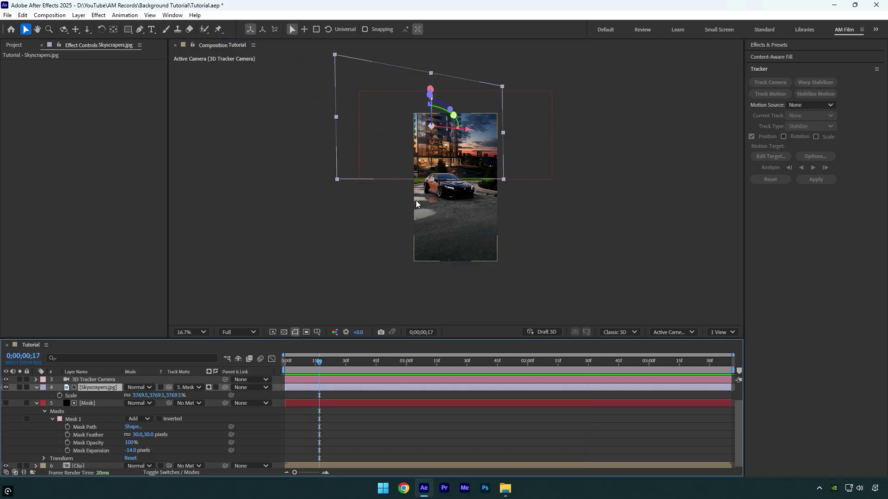
drag(433, 93, 497, 103)
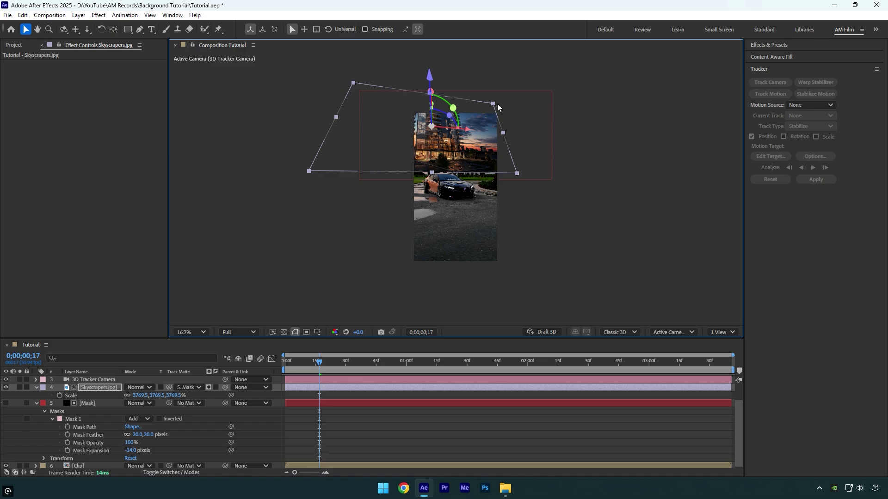
key(ctrl+z)
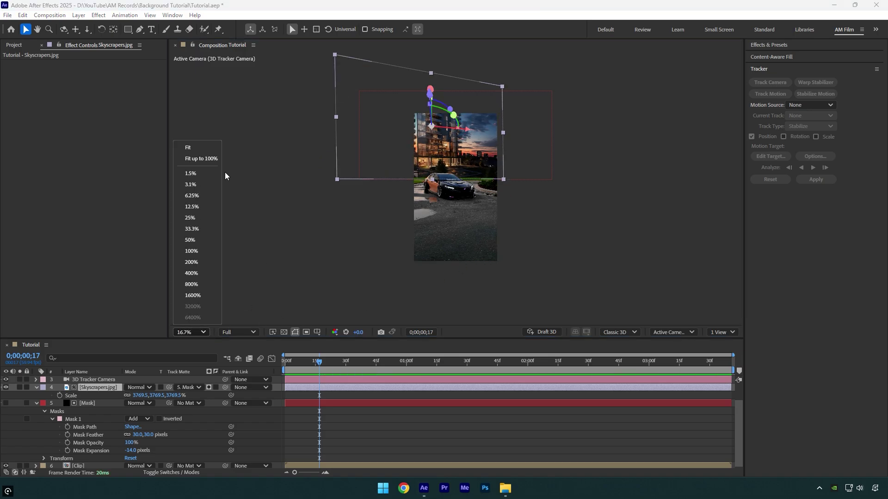
Fit the viewer to the frame and apply Lumetri Color to the lower Clip layer
click(202, 158)
click(85, 465)
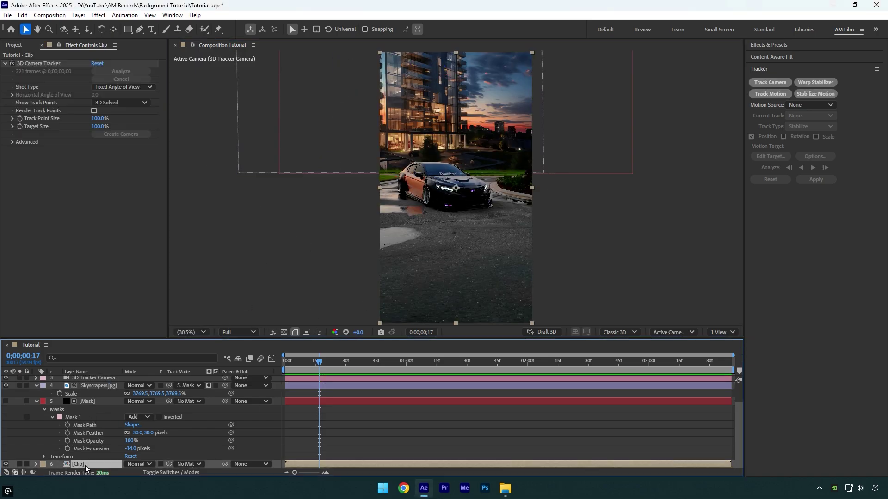
key(ctrl+space)
text(lume)
key(Return)
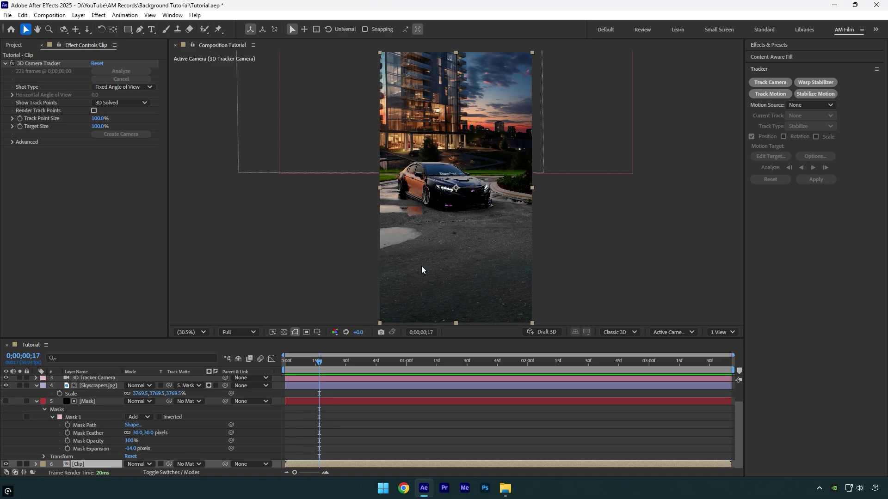
In Basic Correction, set Temperature to 14 and Contrast to 49, then select the top Clip layer
click(13, 158)
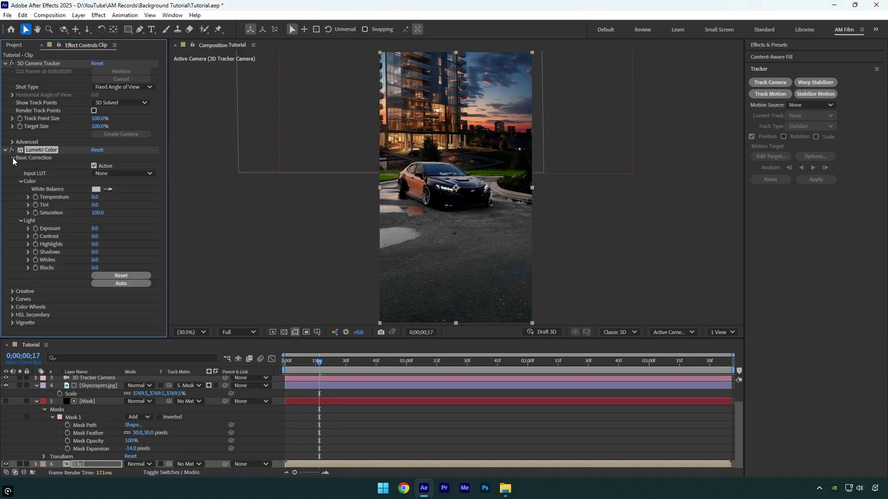
drag(96, 199, 101, 196)
drag(95, 237, 117, 232)
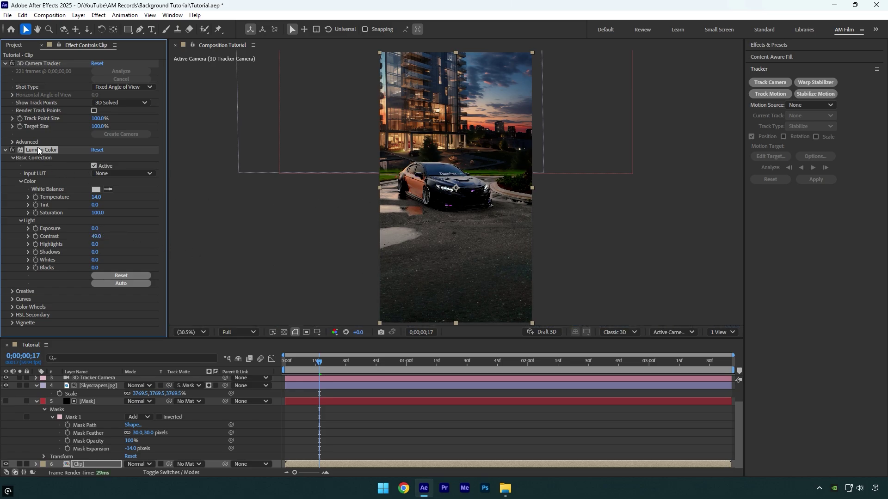
scroll(85, 404, up, 2)
click(89, 379)
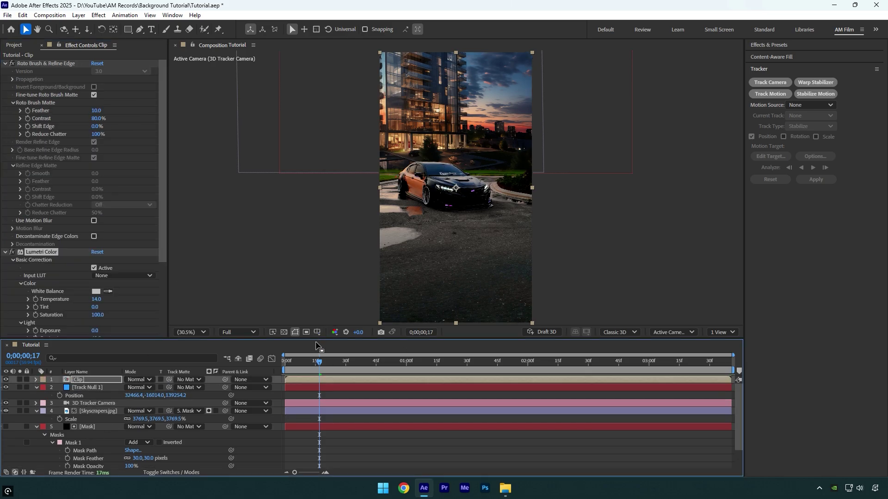
Scrub the playhead back through the start of the clip to review the grade
drag(323, 365, 277, 368)
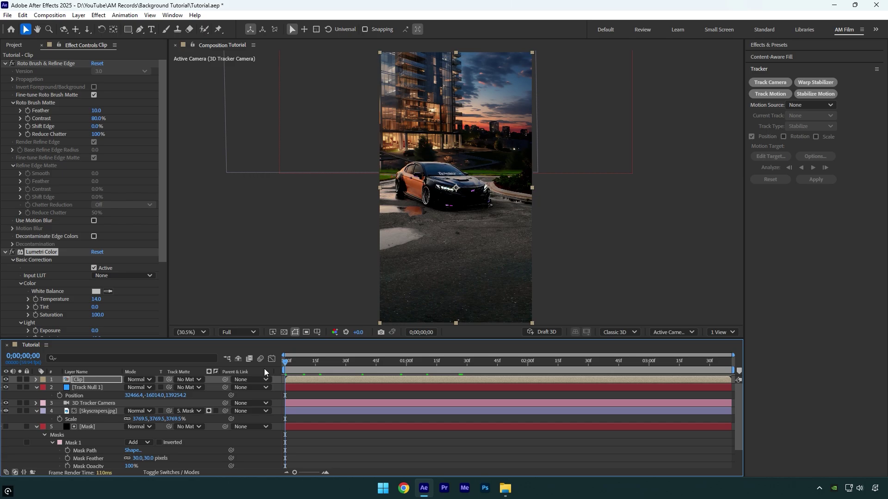
Enable the Motion Blur switch on Skyscrapers.jpg and play back the composition preview
click(95, 412)
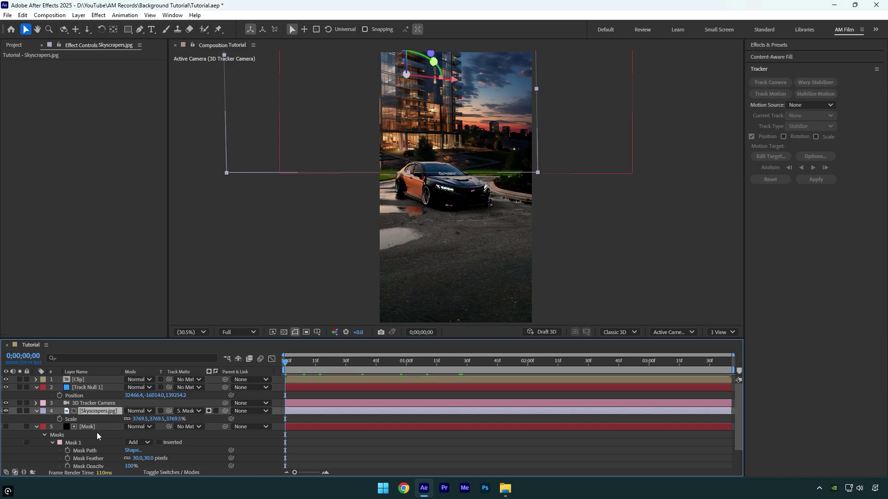
click(168, 473)
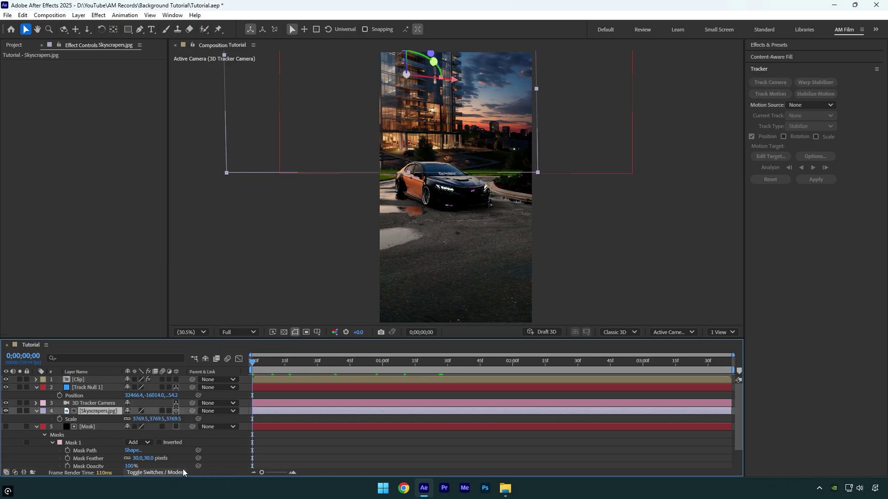
click(163, 411)
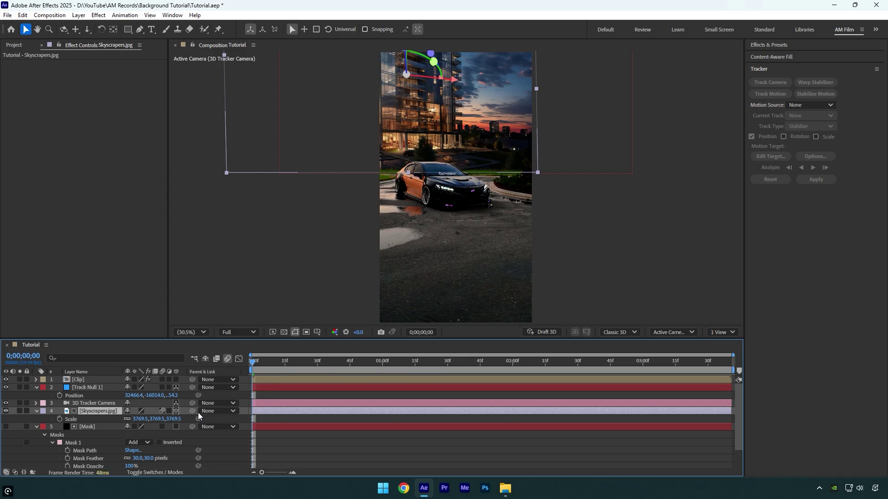
key(space)
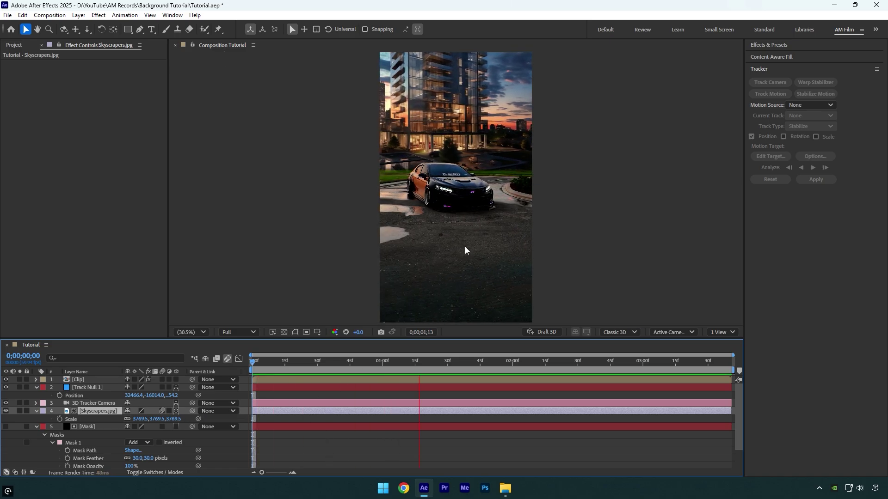